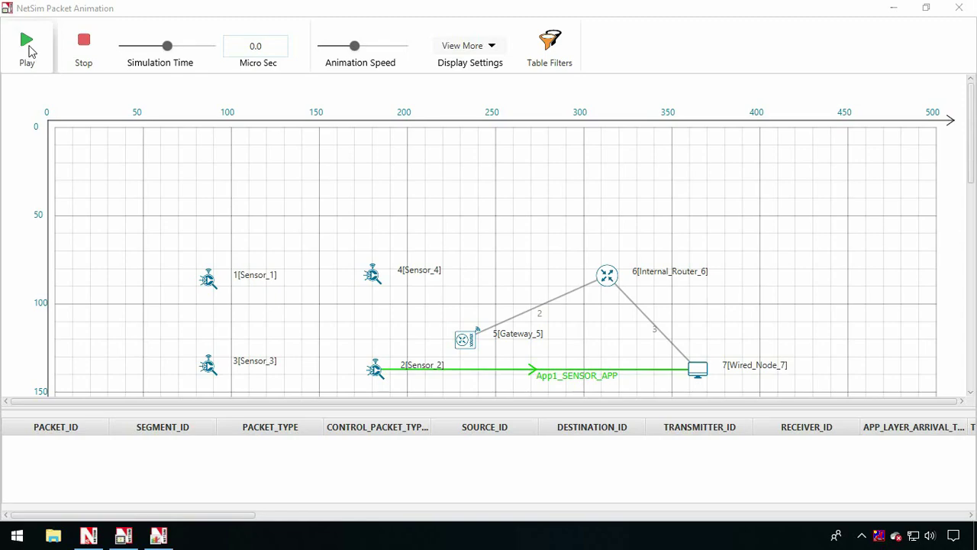
- Start the packet animation so packets flow among sensors, gateway, router and wired node
{"action": "left_click", "coordinate": [27, 47]}
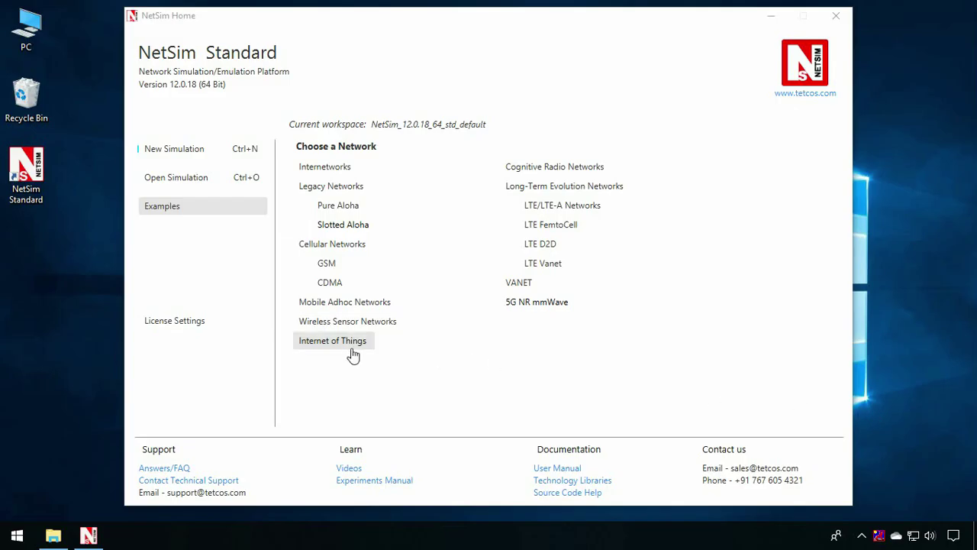
- Begin a new Internet of Things network on a 100 m grid with 16 uniformly placed devices
{"action": "left_click", "coordinate": [353, 354]}
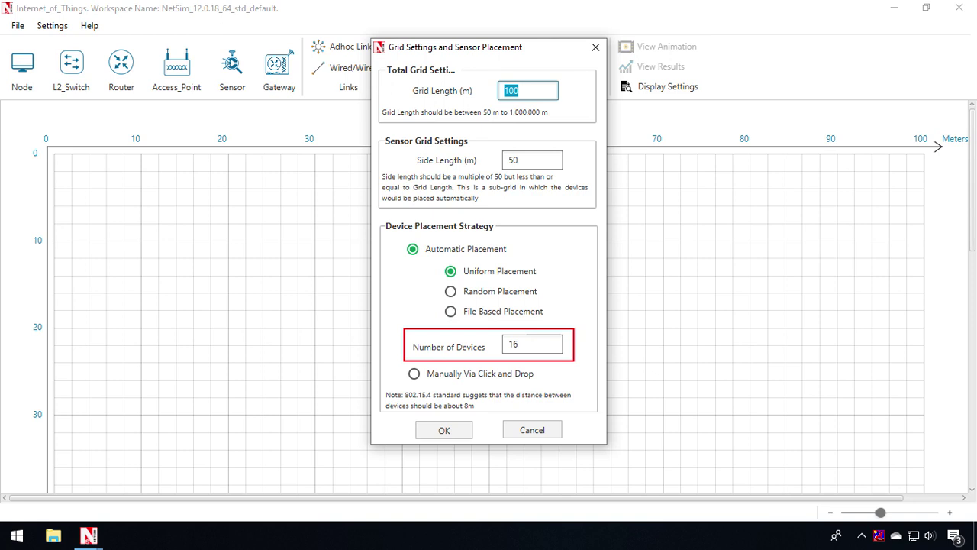
{"action": "left_click", "coordinate": [343, 334]}
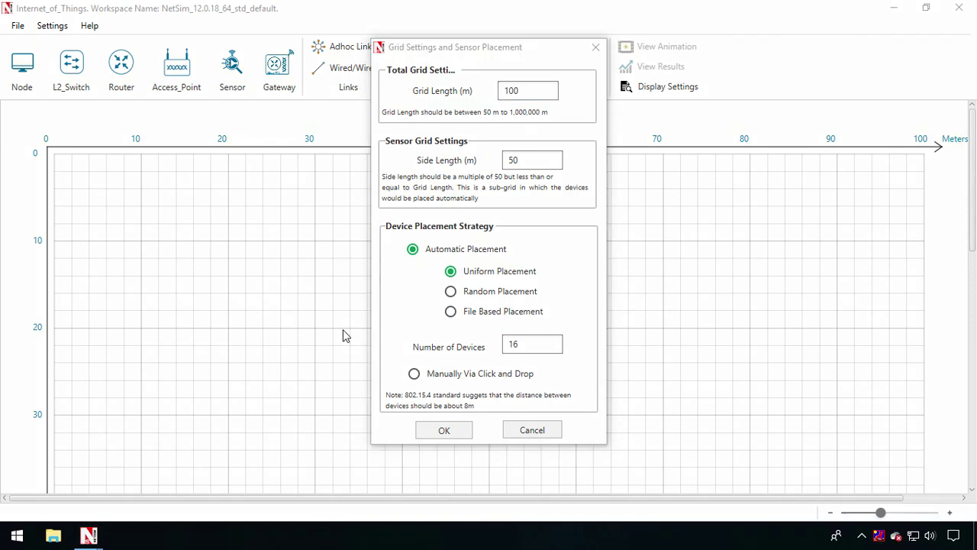
- Place the 16 sensors and link Adhoc Link 1 to 6_LOWPAN_Gateway_17
{"action": "left_click", "coordinate": [444, 430]}
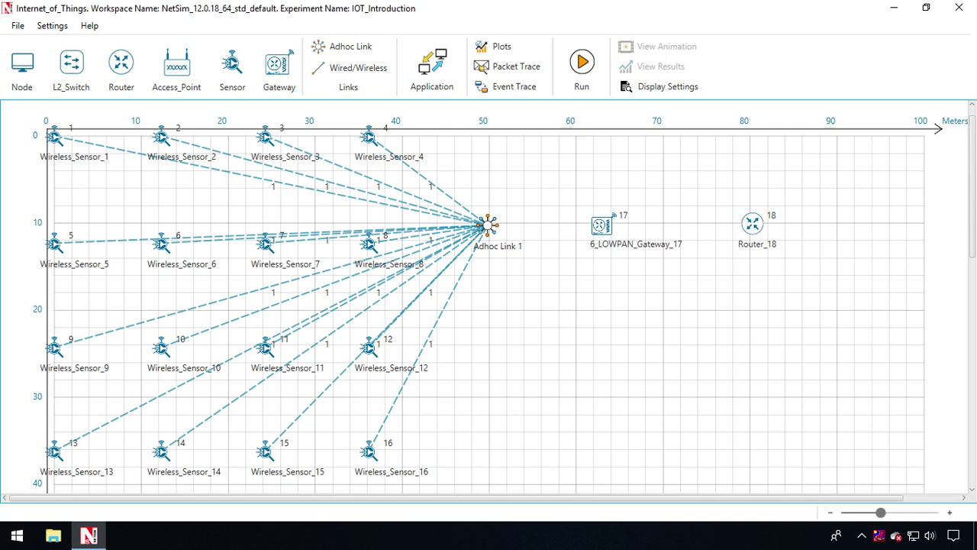
{"action": "left_click", "coordinate": [489, 225]}
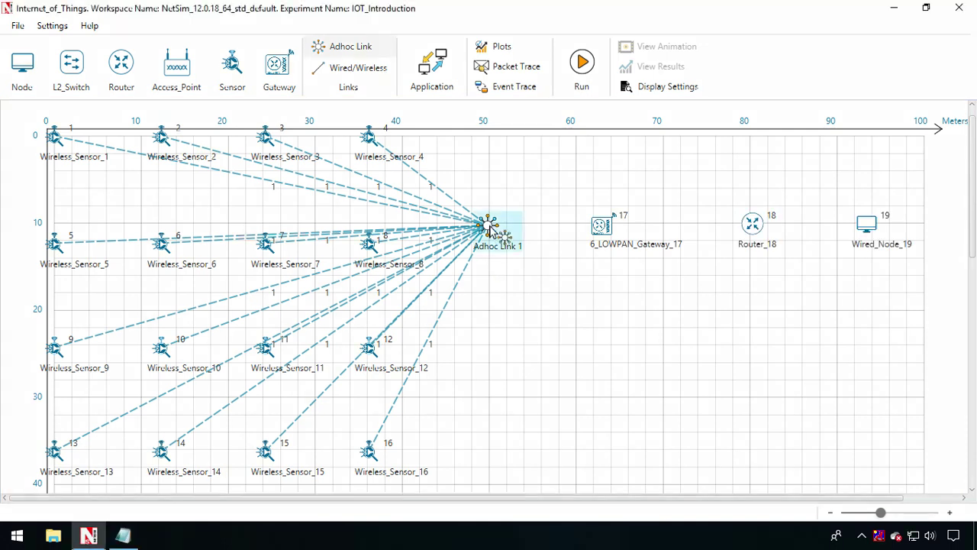
{"action": "left_click", "coordinate": [599, 228]}
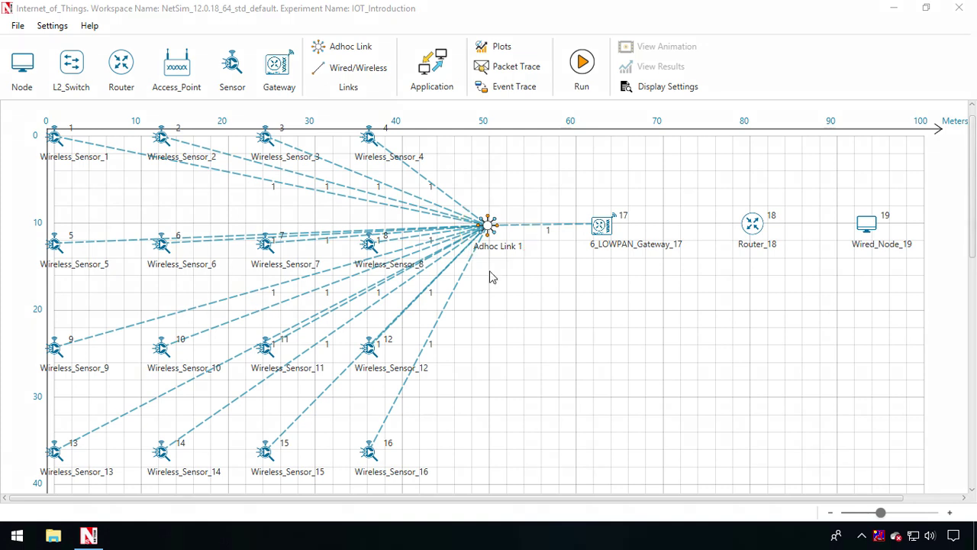
- Check Adhoc Link 1 properties, then wire 6_LOWPAN_Gateway_17 to Router_18 and Router_18 to Wired_Node_19
{"action": "double_click", "coordinate": [488, 232]}
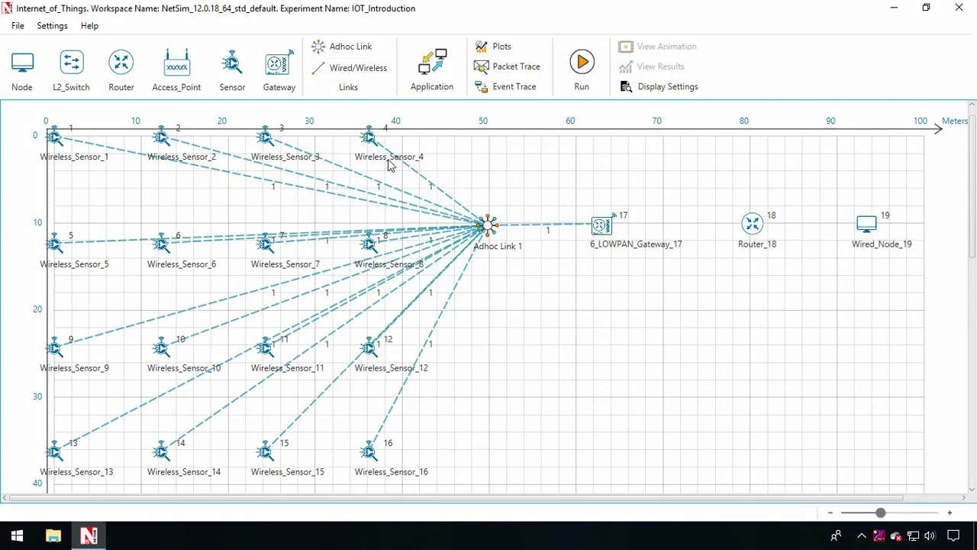
{"action": "left_click", "coordinate": [364, 73]}
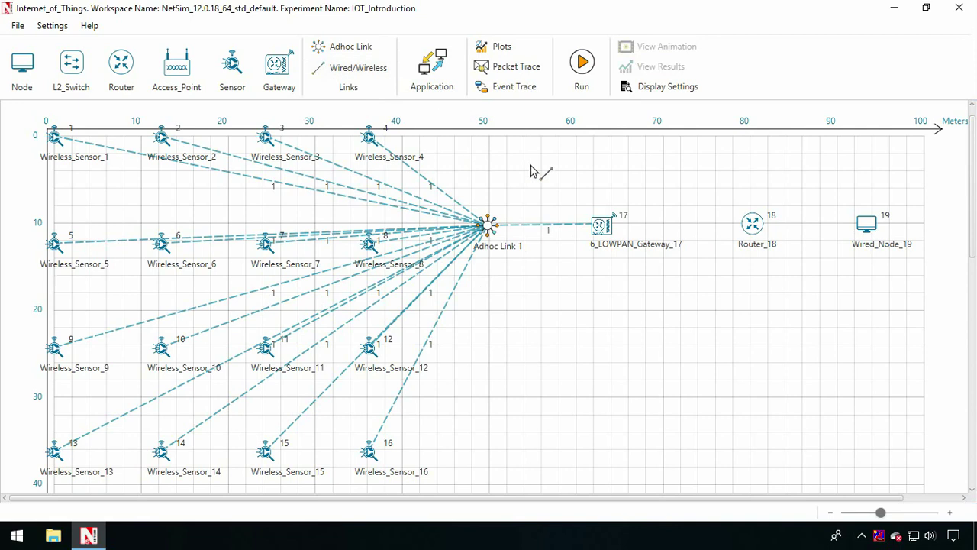
{"action": "left_click", "coordinate": [603, 226]}
{"action": "left_click", "coordinate": [751, 225]}
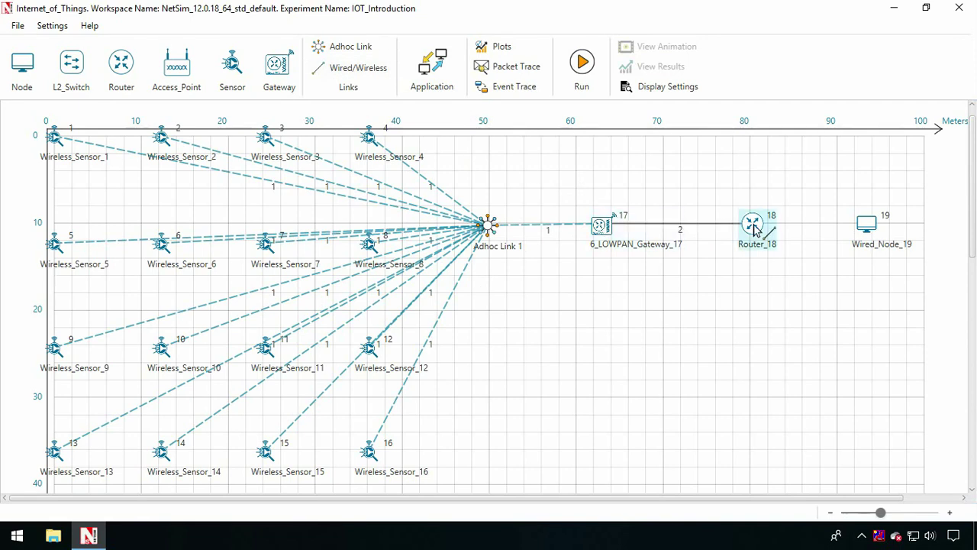
{"action": "left_click", "coordinate": [867, 226]}
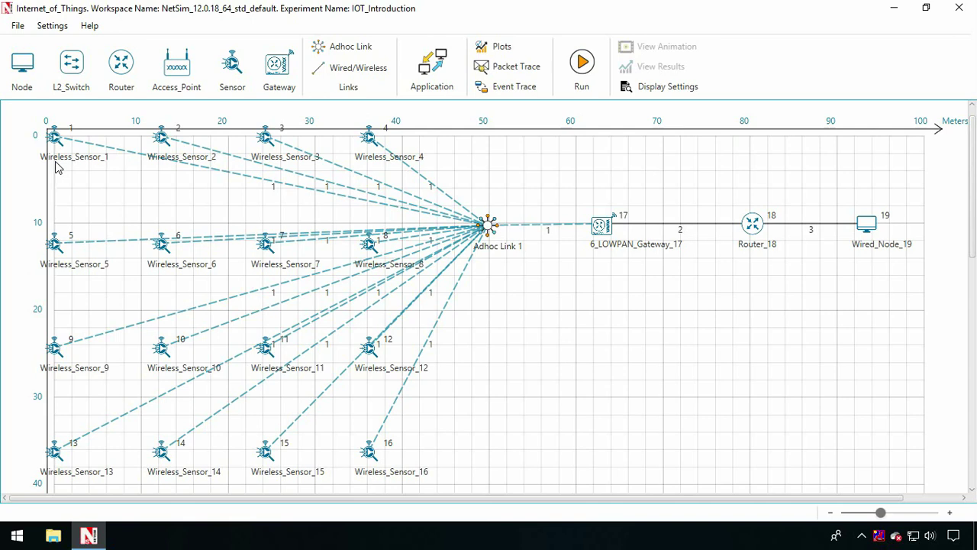
{"action": "right_click", "coordinate": [57, 142]}
{"action": "left_click", "coordinate": [59, 144]}
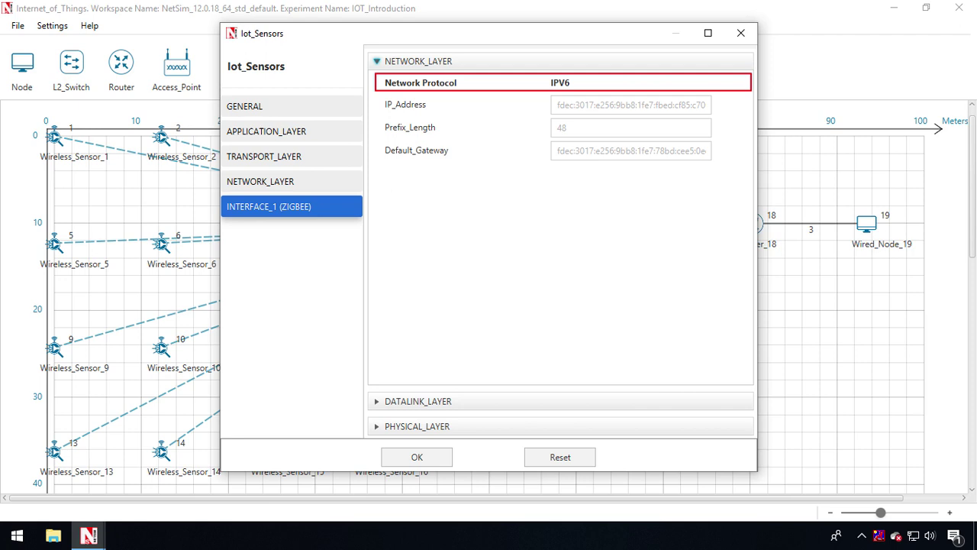
{"action": "right_click", "coordinate": [605, 229]}
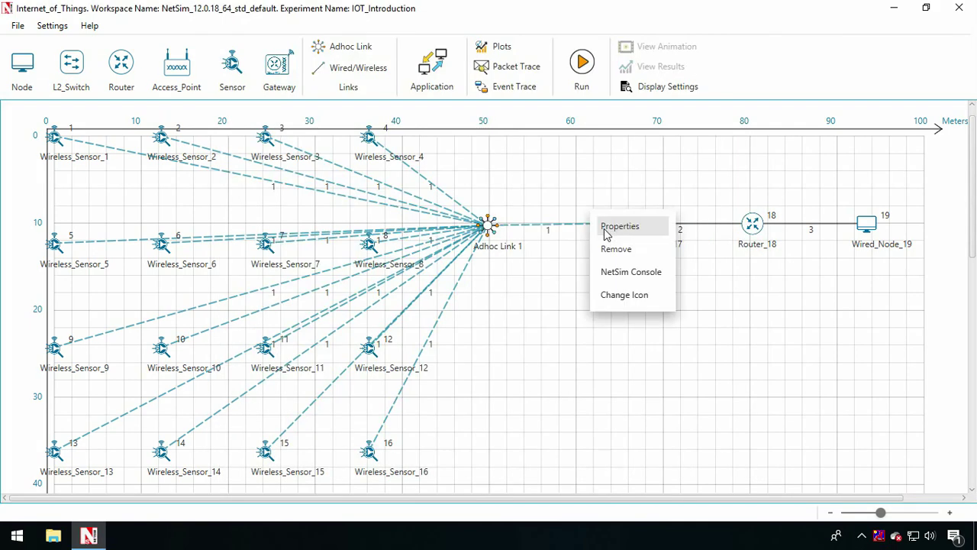
{"action": "left_click", "coordinate": [609, 226]}
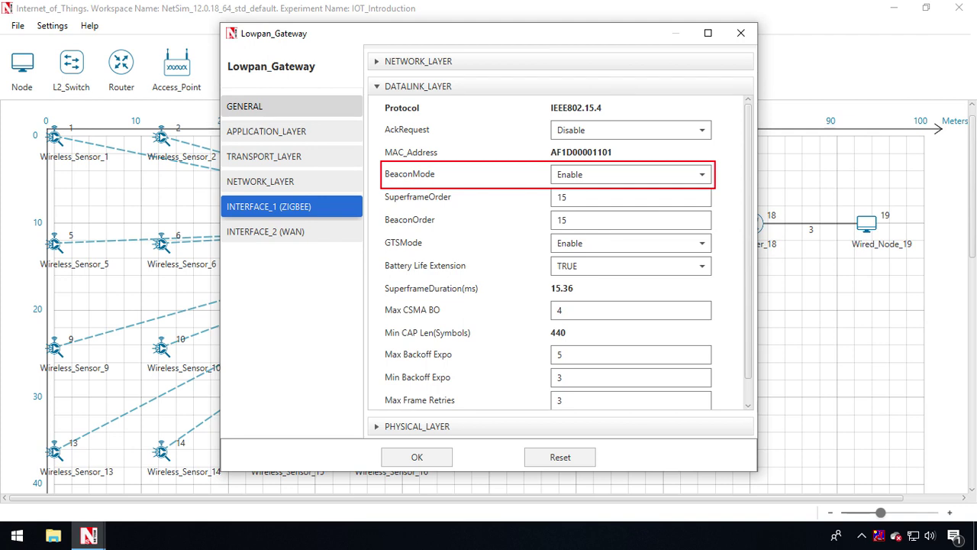
{"action": "right_click", "coordinate": [813, 233]}
{"action": "left_click", "coordinate": [824, 243]}
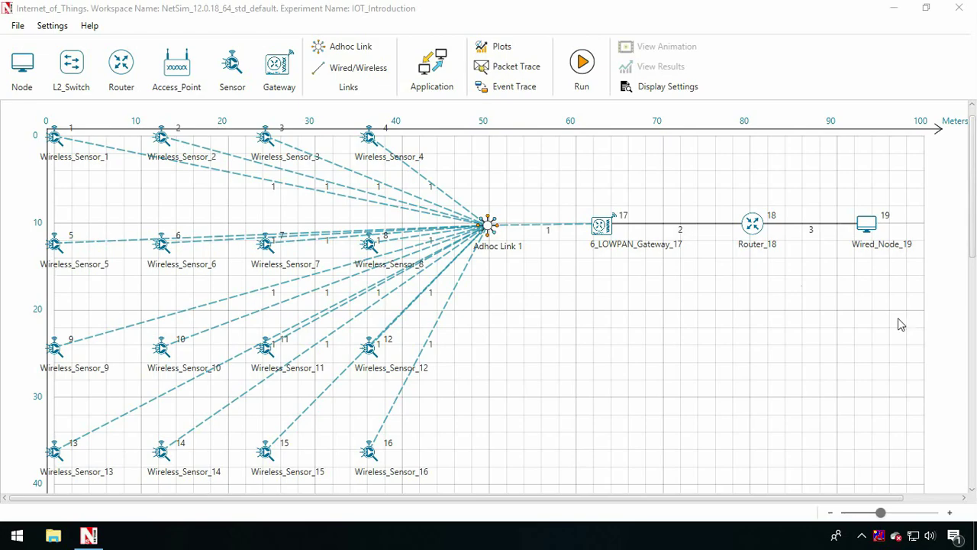
- Create a sensor application from Wireless_Sensor_2 to Wired_Node_19, then add Application2 and Application3
{"action": "left_click", "coordinate": [433, 76]}
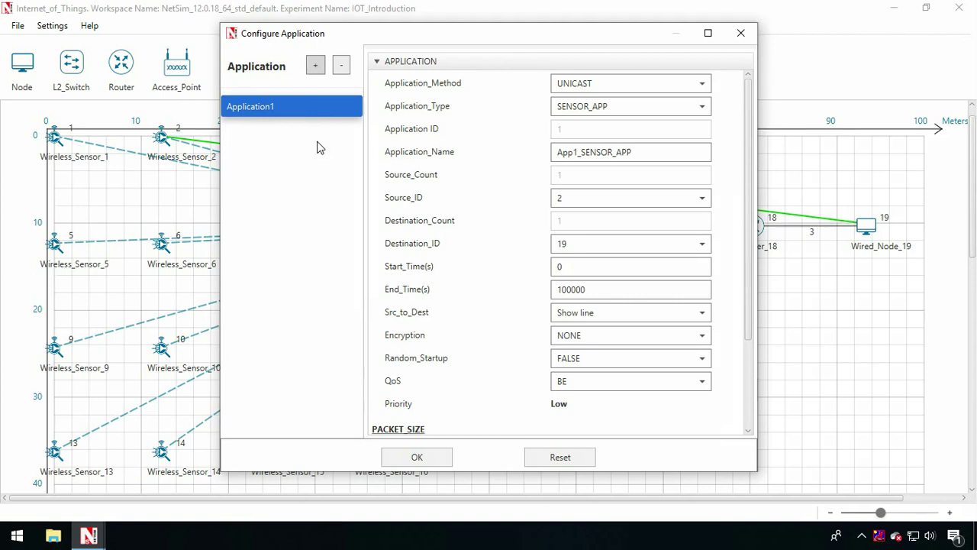
{"action": "left_click", "coordinate": [315, 65]}
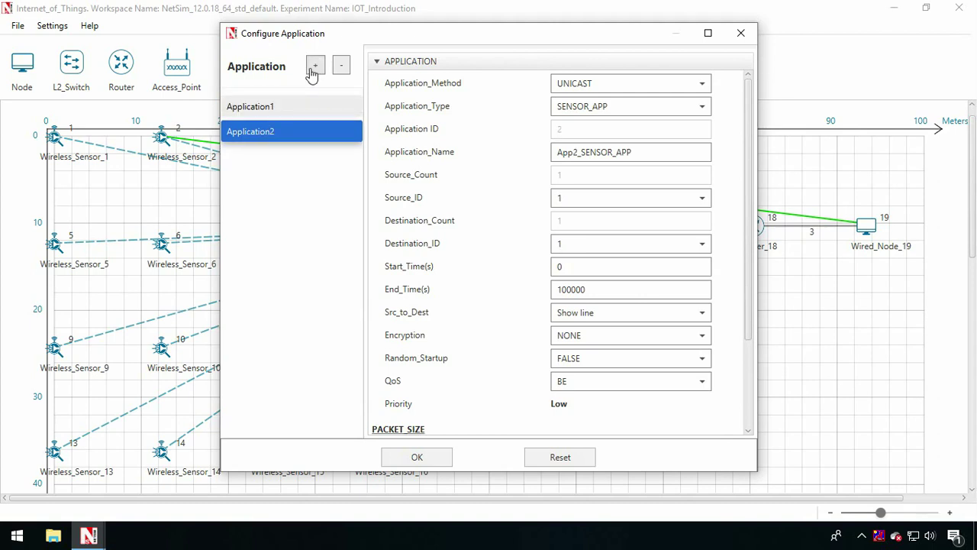
{"action": "left_click", "coordinate": [313, 69]}
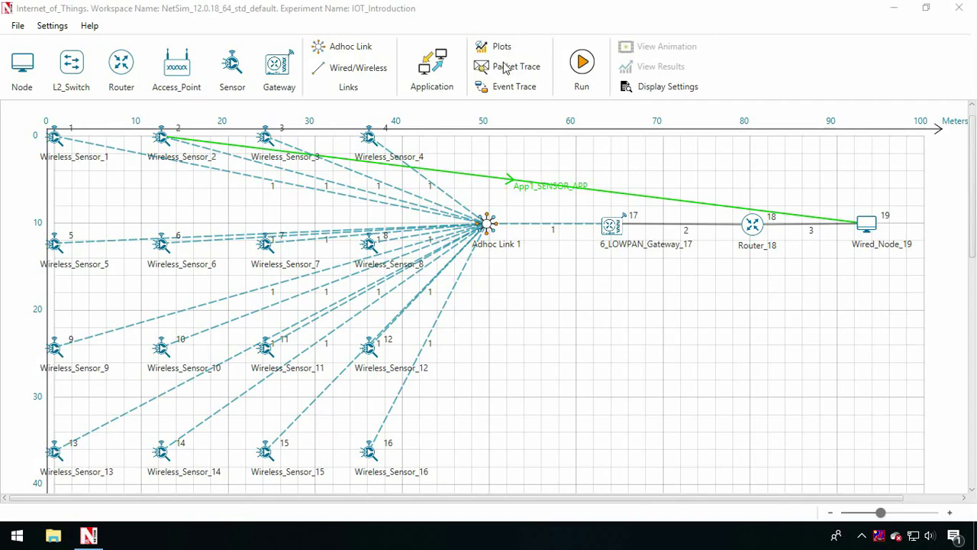
- Enable plot generation in the Plots settings
{"action": "left_click", "coordinate": [504, 55]}
{"action": "left_click", "coordinate": [352, 106]}
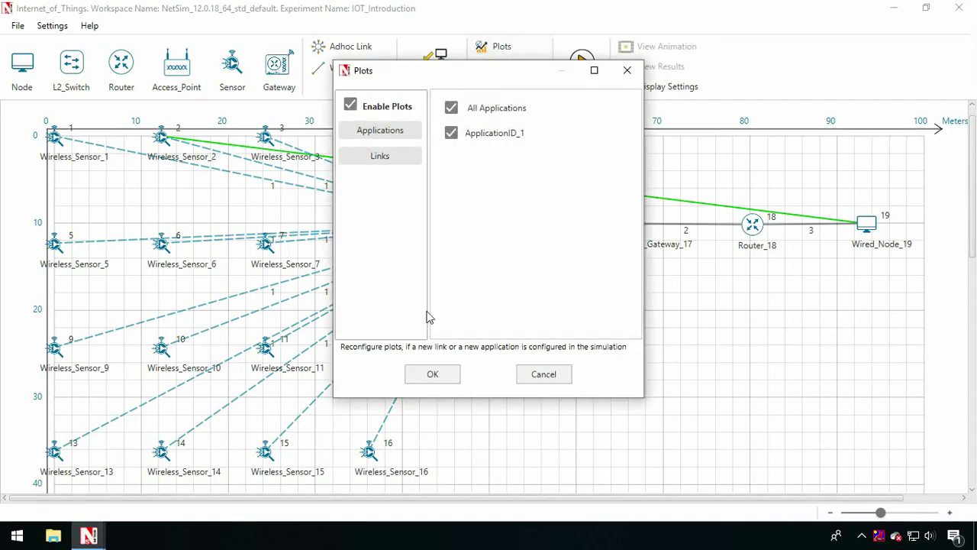
{"action": "left_click", "coordinate": [432, 376]}
- Enable packet trace and run a 100-second simulation with animation recorded
{"action": "left_click", "coordinate": [507, 67]}
{"action": "left_click", "coordinate": [234, 66]}
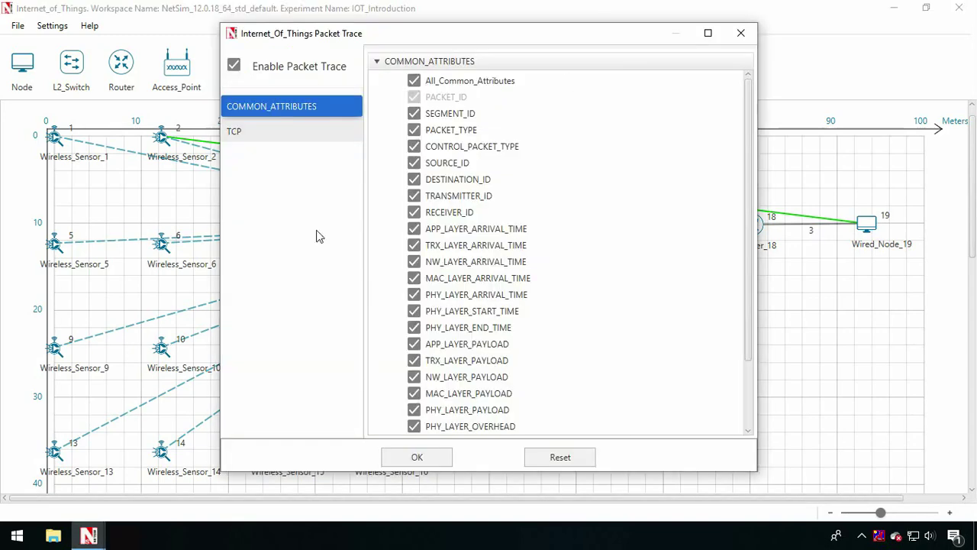
{"action": "left_click", "coordinate": [402, 458]}
{"action": "left_click", "coordinate": [582, 63]}
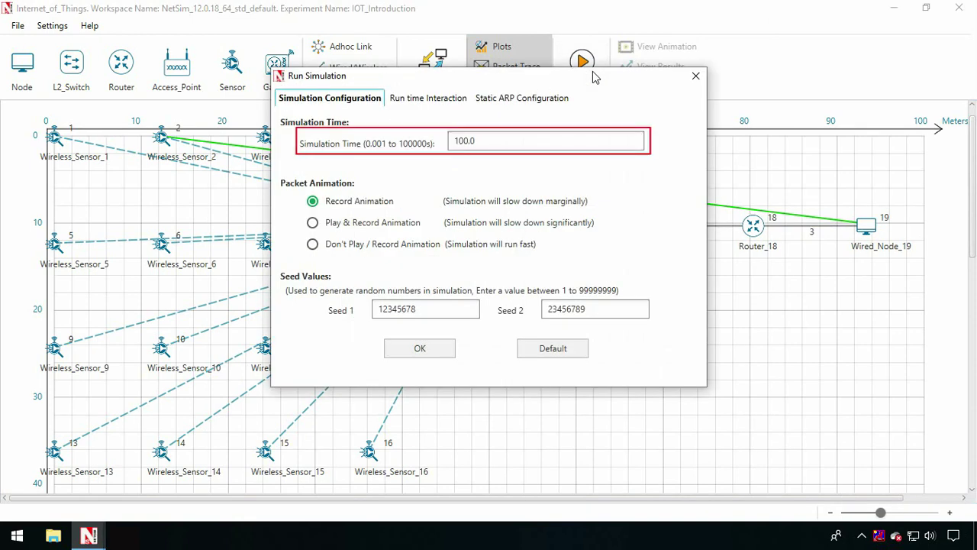
{"action": "left_click", "coordinate": [427, 348]}
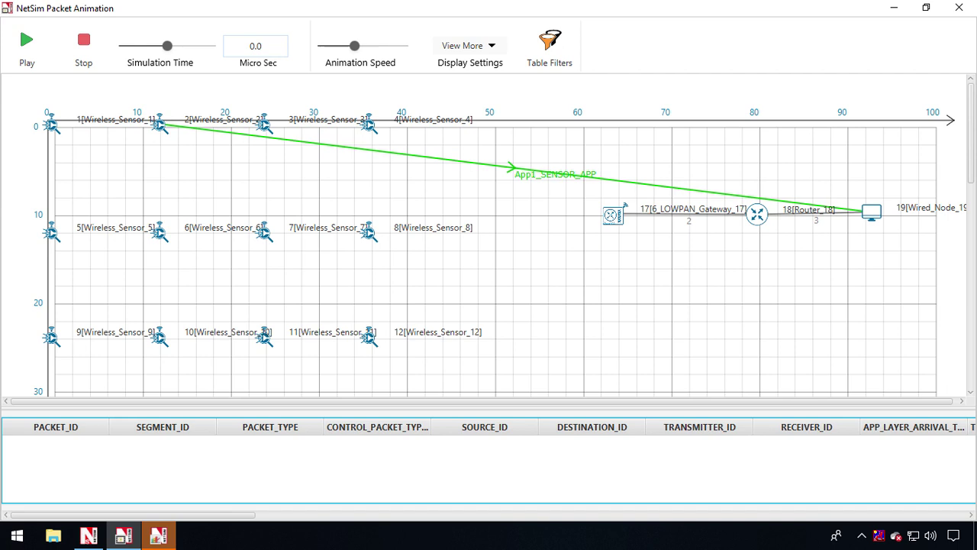
- Play the recorded animation so the packet table fills with AODV replies and sensor packets
{"action": "left_click", "coordinate": [26, 47]}
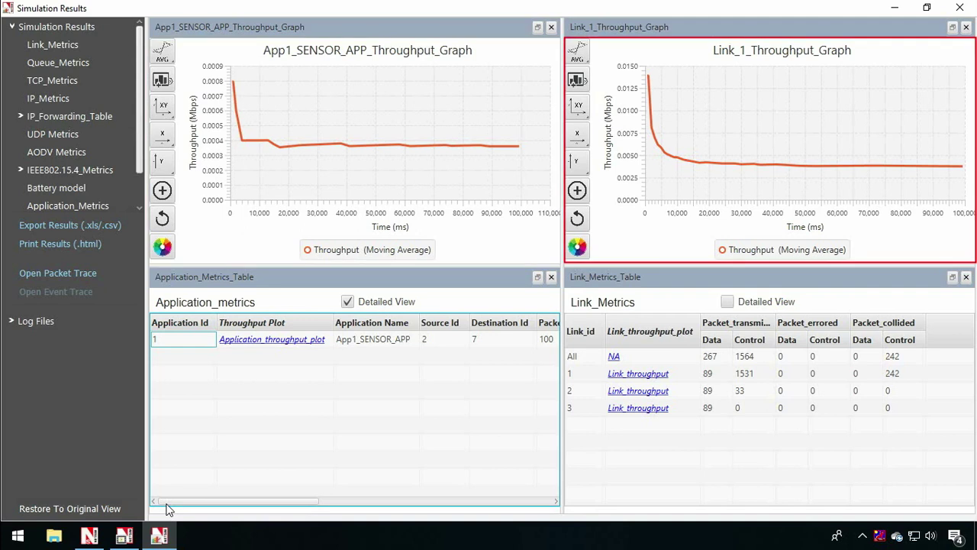
- Scroll the Application_Metrics and Link_Metrics tables sideways to inspect throughput, delay and jitter
{"action": "left_click_drag", "start_coordinate": [167, 503], "coordinate": [406, 521]}
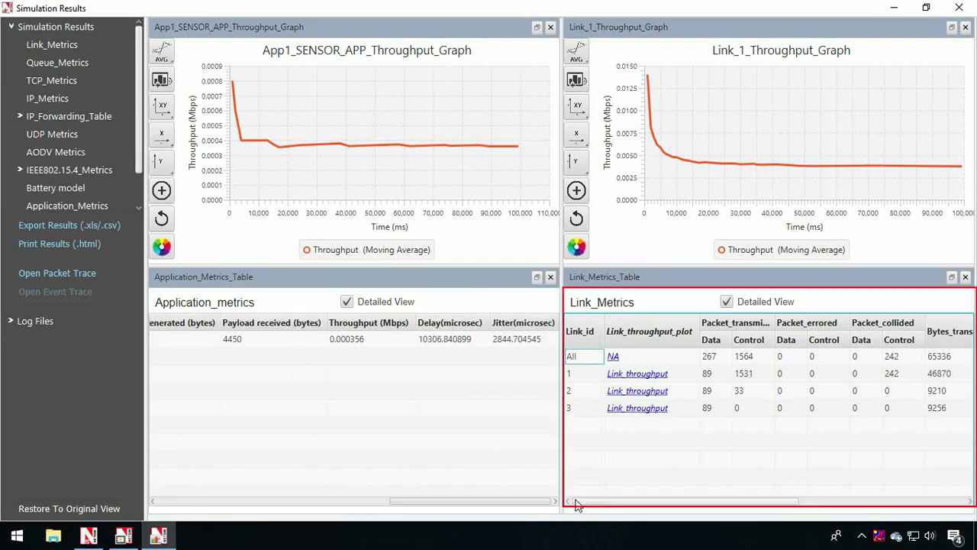
{"action": "left_click_drag", "start_coordinate": [577, 504], "coordinate": [764, 507]}
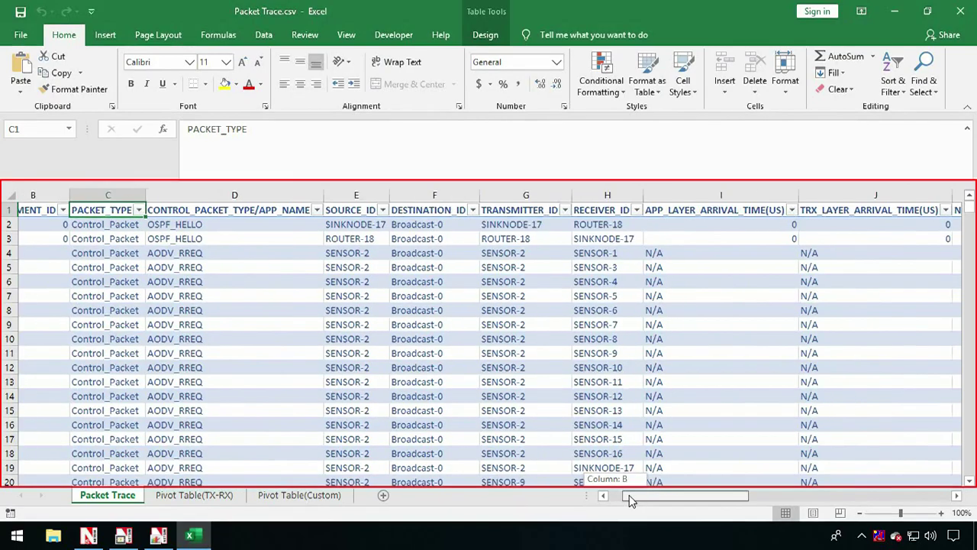
- Filter PACKET_TYPE to Sensing only, leaving 255 of 15417 records, and scroll across the columns
{"action": "mouse_move", "coordinate": [629, 495]}
{"action": "left_mouse_down"}
{"action": "mouse_move", "coordinate": [737, 517]}
{"action": "mouse_move", "coordinate": [611, 511]}
{"action": "left_mouse_up"}
{"action": "left_click_drag", "start_coordinate": [969, 208], "coordinate": [969, 470]}
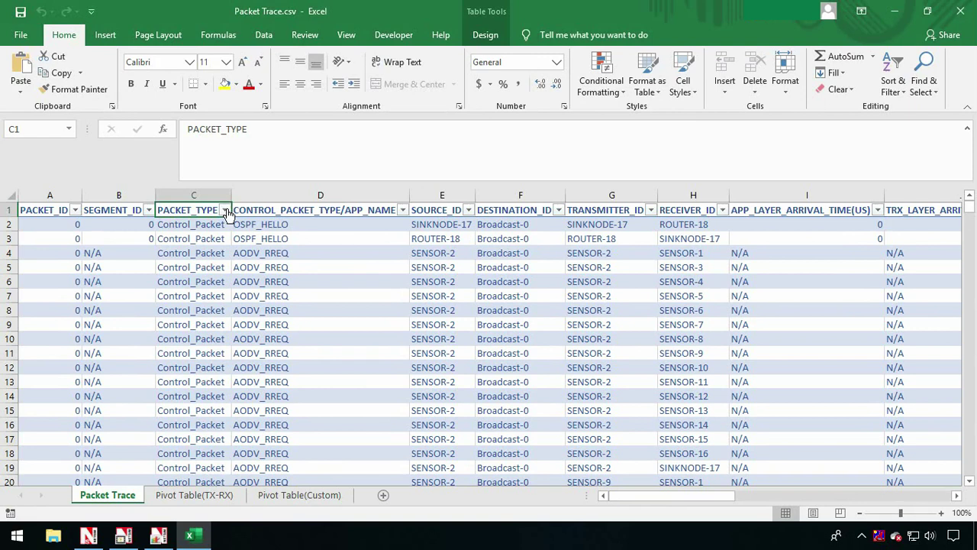
{"action": "left_click", "coordinate": [227, 210]}
{"action": "left_click", "coordinate": [95, 349]}
{"action": "left_click", "coordinate": [81, 374]}
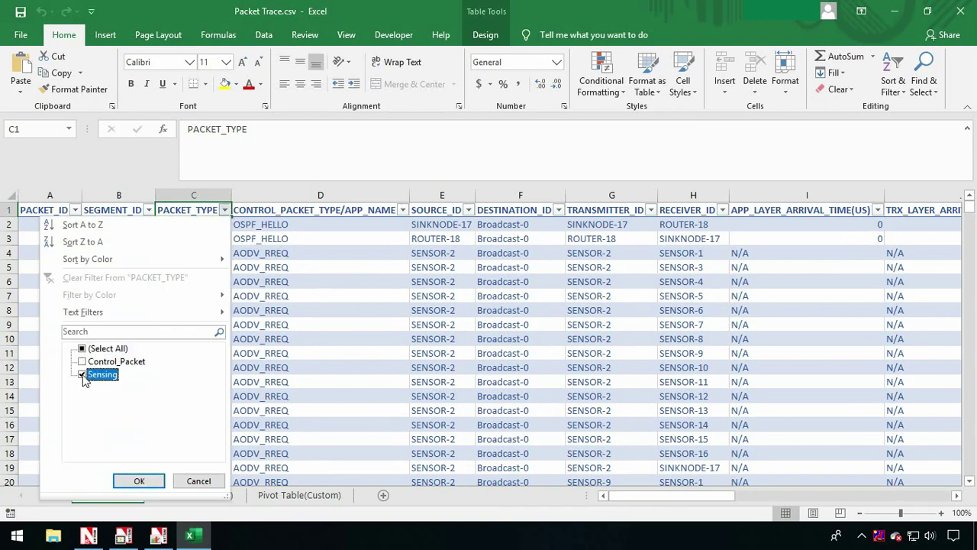
{"action": "left_click", "coordinate": [138, 480]}
{"action": "left_click_drag", "start_coordinate": [618, 498], "coordinate": [847, 515]}
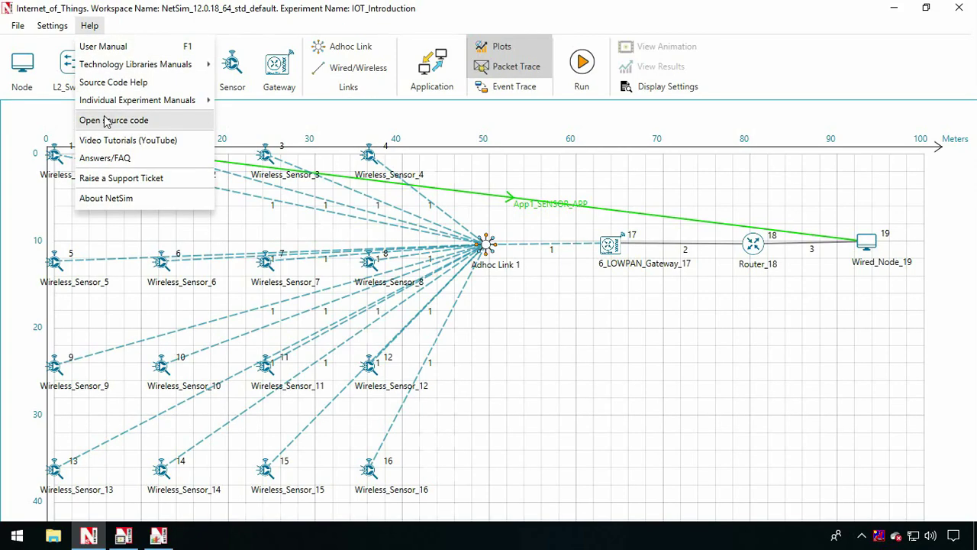
- Open the AODV.c source code in Visual Studio via Help > Open Source code
{"action": "left_click", "coordinate": [107, 120]}
{"action": "left_click_drag", "start_coordinate": [966, 141], "coordinate": [976, 284]}
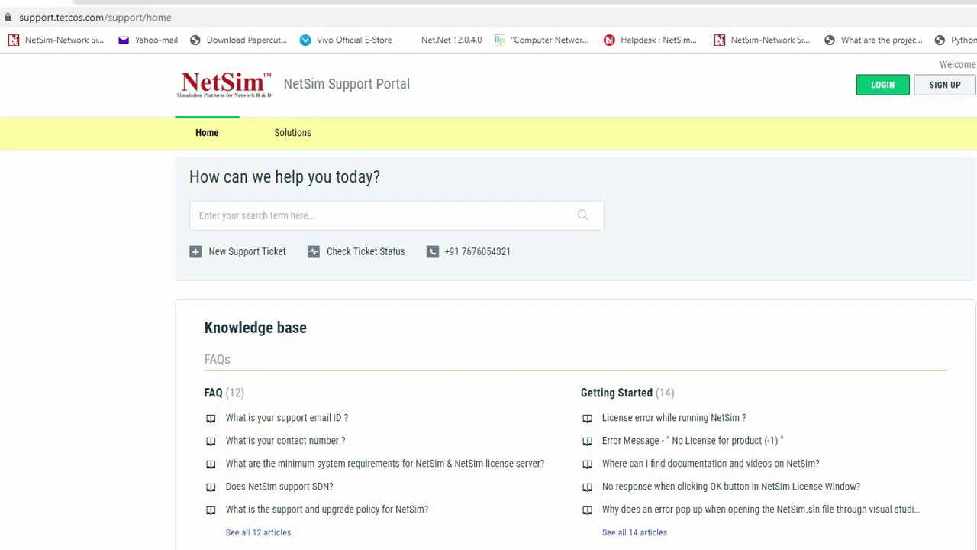
- Scroll through the support portal's knowledge base FAQs and the New Releases page with NetSim v12 and v11 highlights
{"action": "scroll", "coordinate": [489, 305], "scroll_direction": "down", "scroll_amount": 1}
{"action": "scroll", "coordinate": [489, 306], "scroll_direction": "down", "scroll_amount": 3}
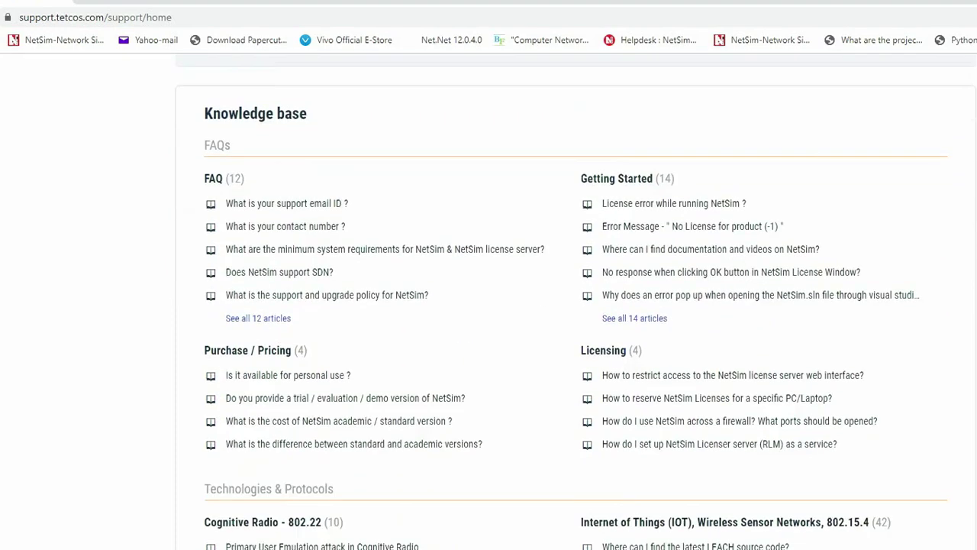
{"action": "scroll", "coordinate": [488, 305], "scroll_direction": "down", "scroll_amount": 1}
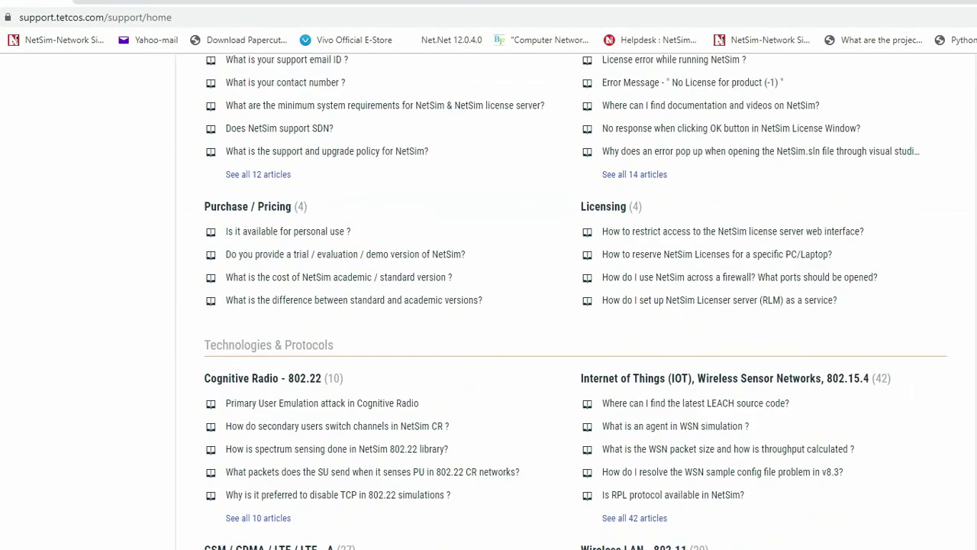
{"action": "scroll", "coordinate": [489, 305], "scroll_direction": "down", "scroll_amount": 2}
{"action": "scroll", "coordinate": [489, 305], "scroll_direction": "down", "scroll_amount": 1}
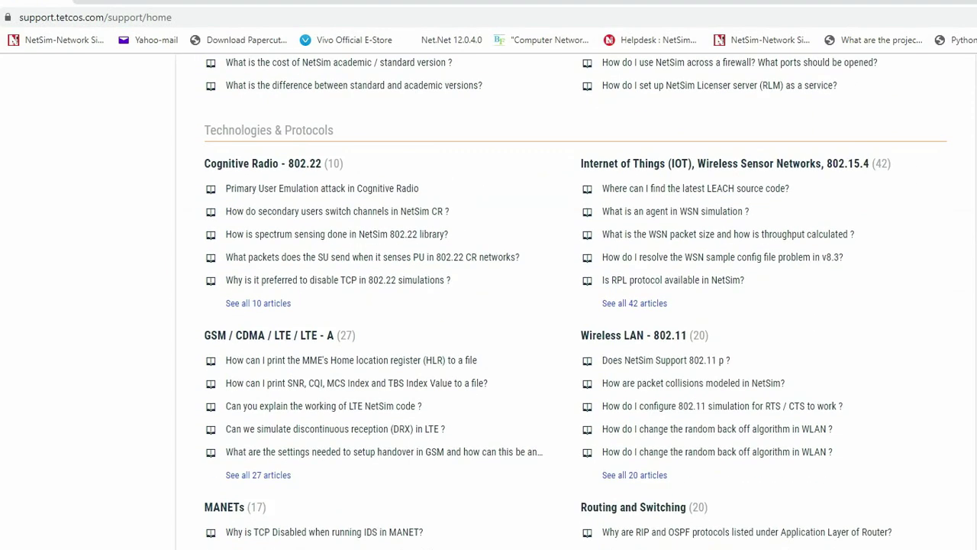
{"action": "scroll", "coordinate": [489, 305], "scroll_direction": "down", "scroll_amount": 3}
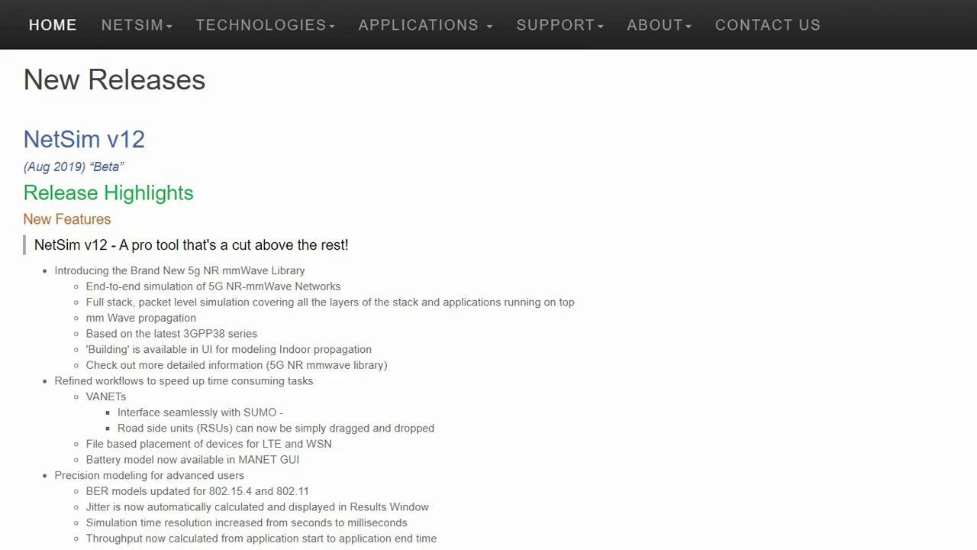
{"action": "scroll", "coordinate": [489, 305], "scroll_direction": "down", "scroll_amount": 3}
{"action": "scroll", "coordinate": [489, 305], "scroll_direction": "down", "scroll_amount": 2}
{"action": "scroll", "coordinate": [488, 306], "scroll_direction": "down", "scroll_amount": 4}
{"action": "scroll", "coordinate": [489, 306], "scroll_direction": "down", "scroll_amount": 3}
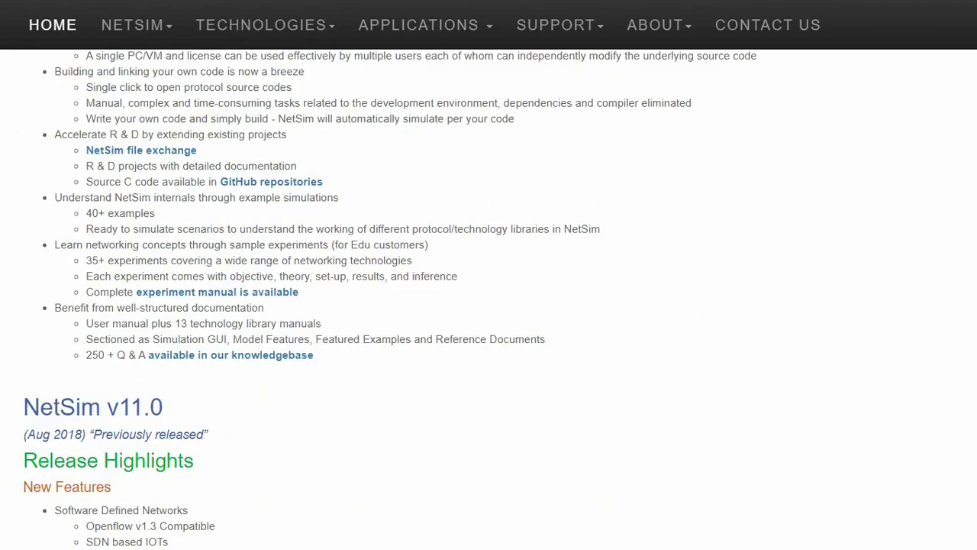